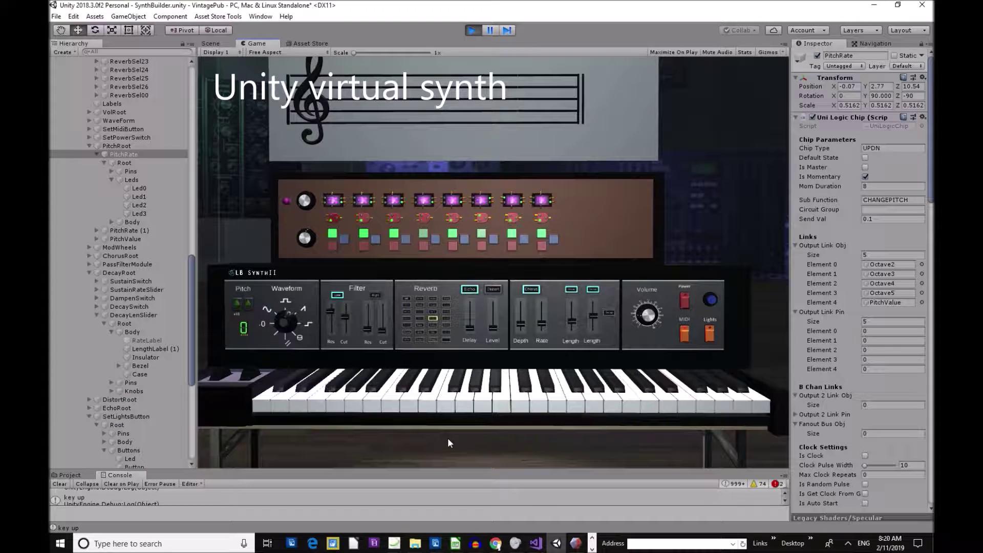
- Play the H, G, H notes, start the sequencer pattern, and lower the filter resonance
{"action": "key", "text": "h"}
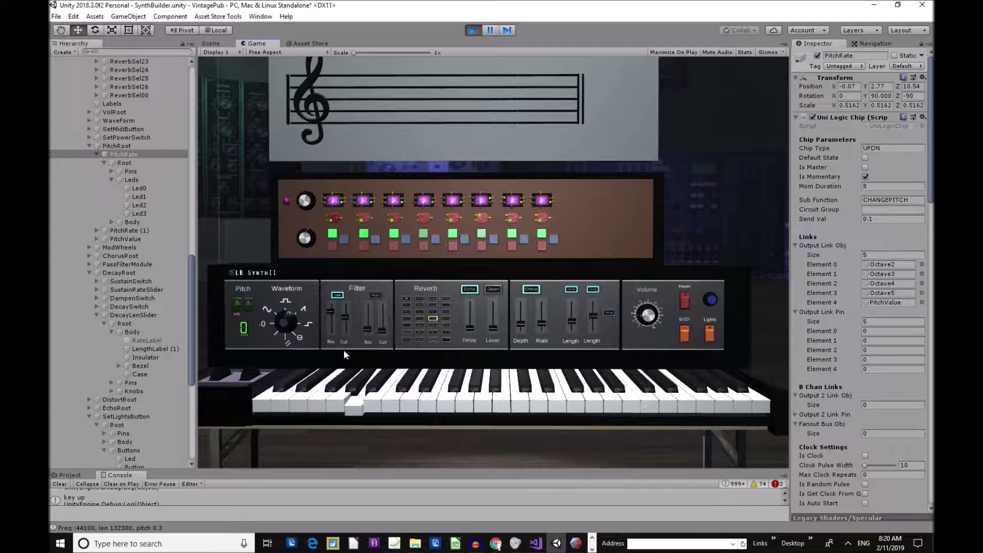
{"action": "key", "text": "g"}
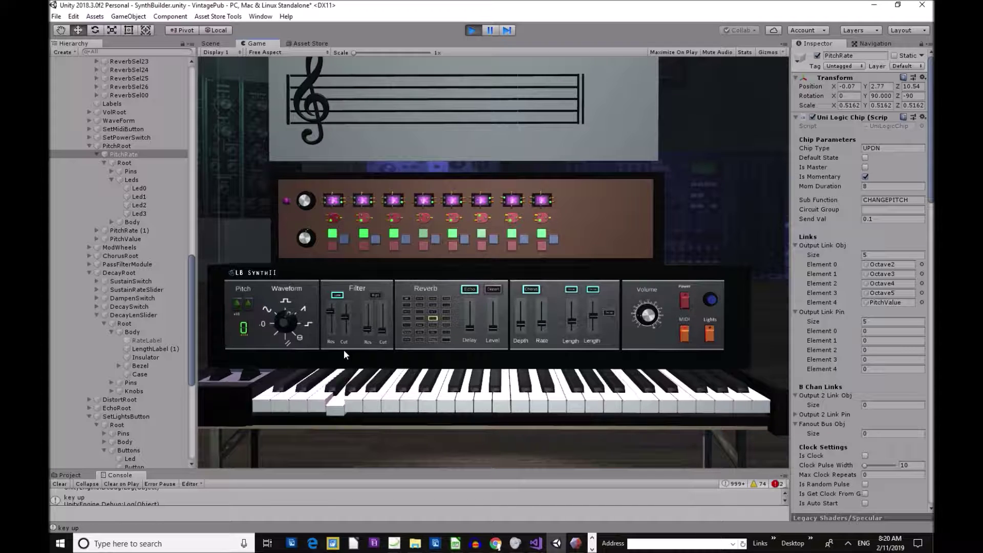
{"action": "key", "text": "h"}
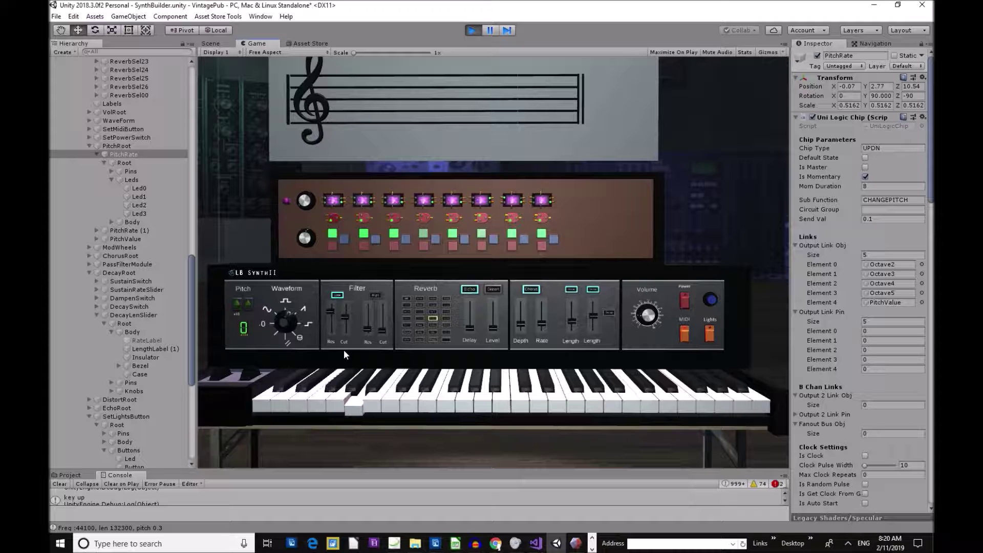
{"action": "left_click", "coordinate": [284, 199]}
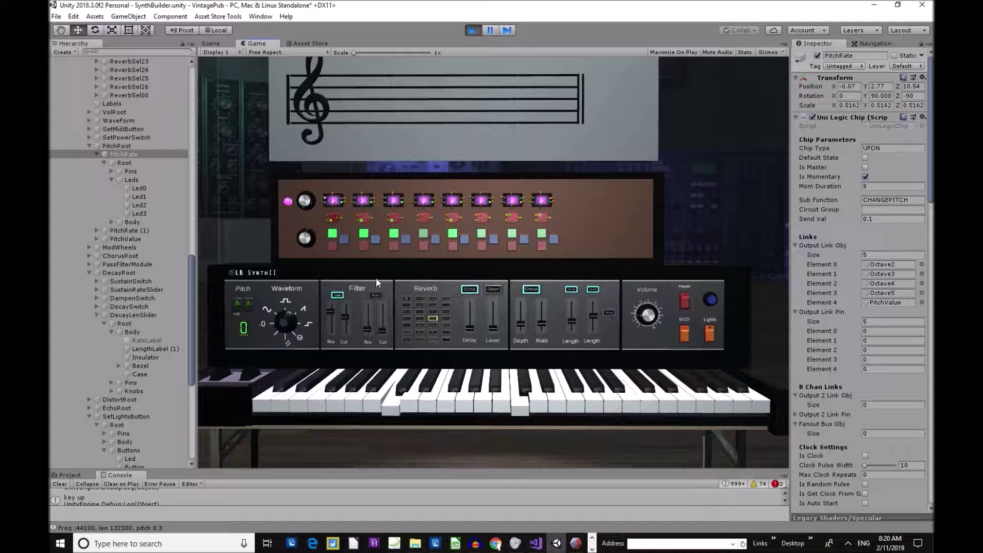
{"action": "left_click_drag", "start_coordinate": [328, 314], "coordinate": [333, 315]}
- Sweep Filter Res between minimum and maximum, enabling the reverb's Distort effect along the way
{"action": "left_click_drag", "start_coordinate": [329, 313], "coordinate": [331, 329]}
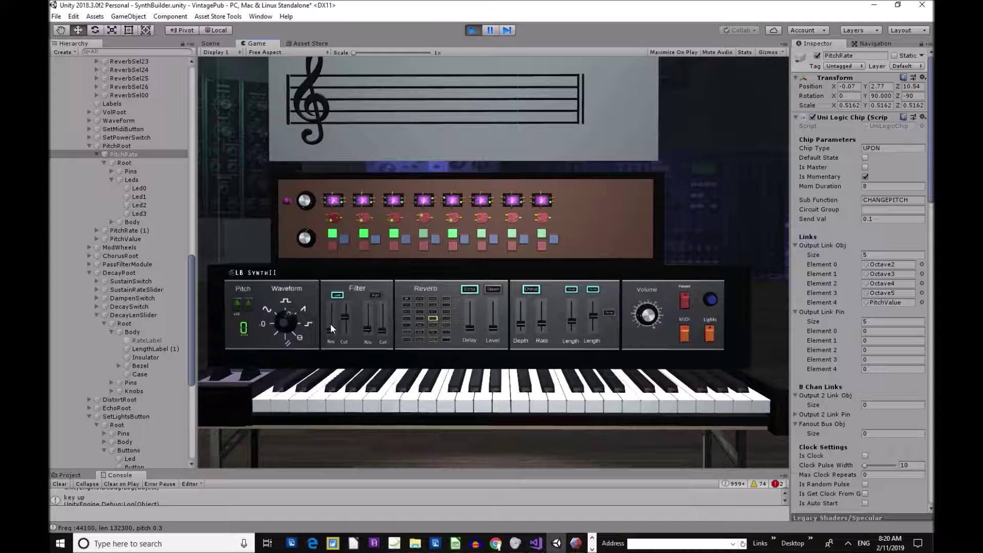
{"action": "left_click_drag", "start_coordinate": [331, 329], "coordinate": [334, 307]}
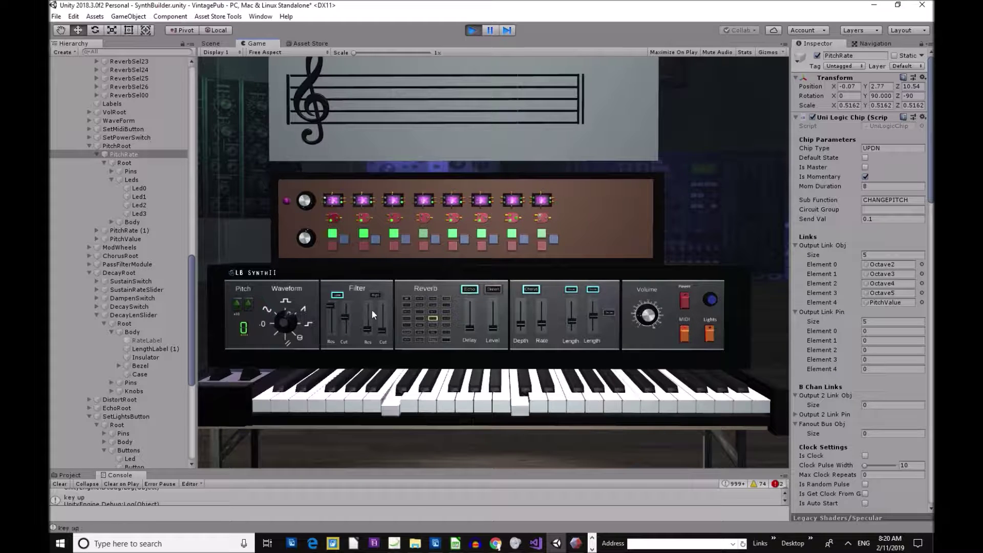
{"action": "mouse_move", "coordinate": [331, 315]}
{"action": "left_mouse_down"}
{"action": "mouse_move", "coordinate": [331, 331]}
{"action": "mouse_move", "coordinate": [332, 310]}
{"action": "left_mouse_up"}
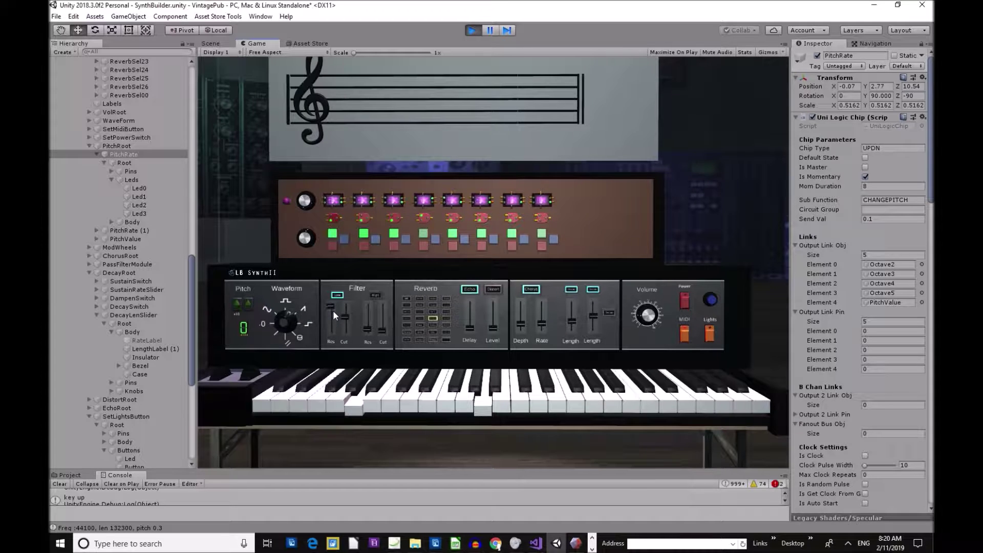
{"action": "left_click", "coordinate": [494, 289]}
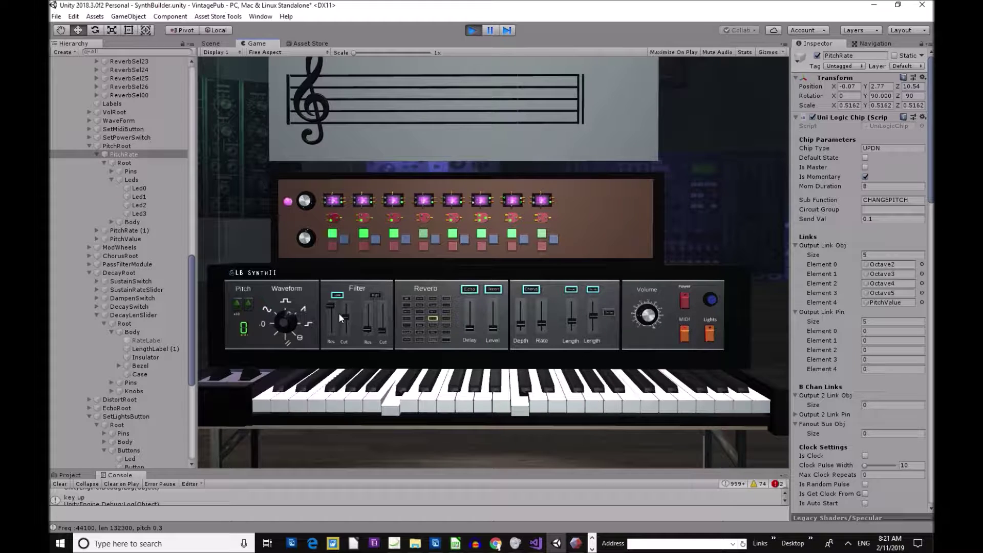
{"action": "left_click_drag", "start_coordinate": [330, 316], "coordinate": [332, 323]}
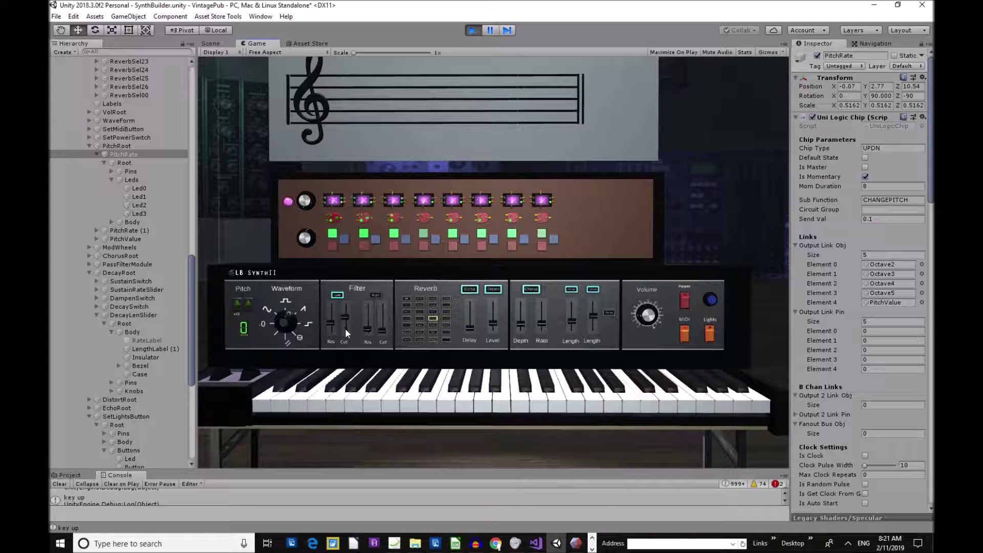
{"action": "left_click_drag", "start_coordinate": [345, 319], "coordinate": [330, 324]}
{"action": "left_click_drag", "start_coordinate": [330, 321], "coordinate": [329, 312]}
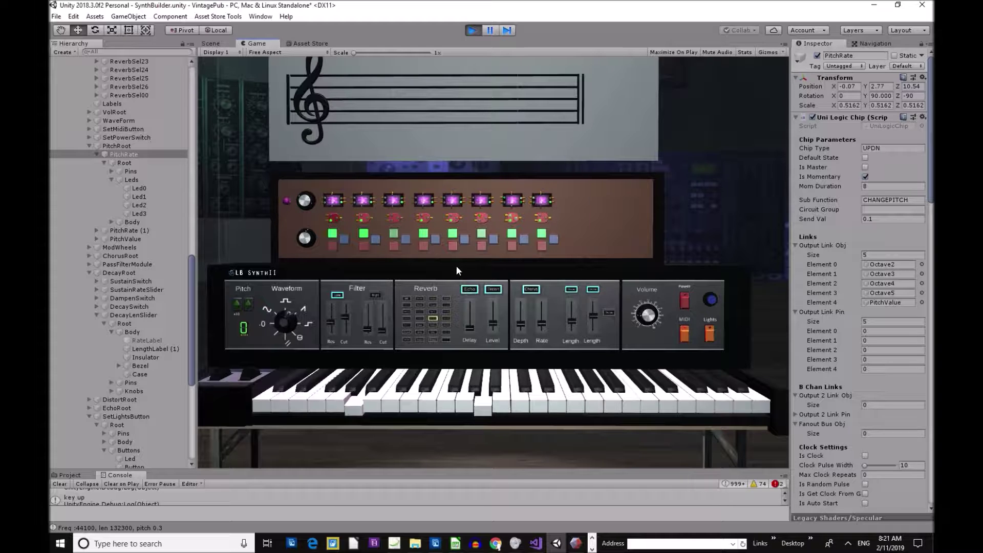
- Raise the Reverb Delay, then move Filter Res through several positions, ending at the top
{"action": "left_click", "coordinate": [469, 328]}
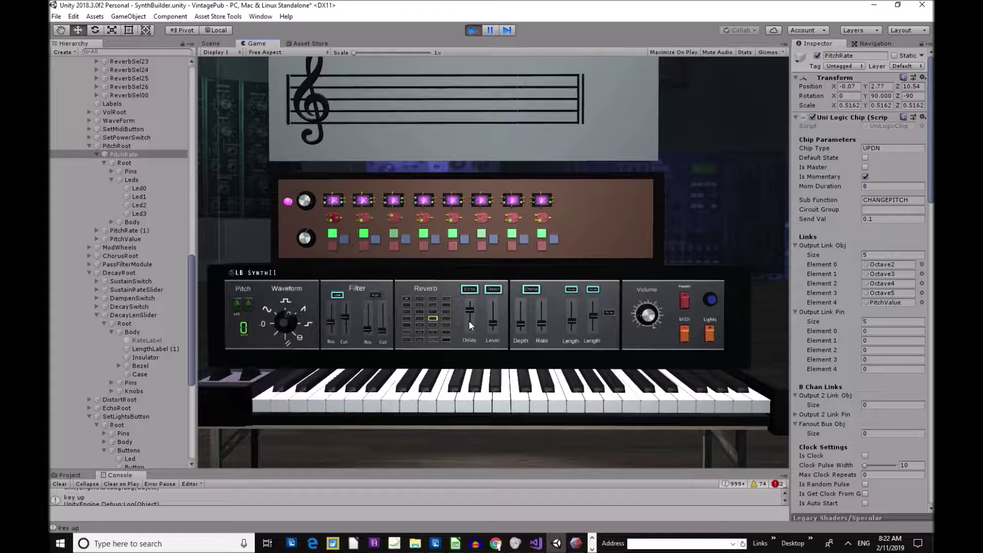
{"action": "left_click", "coordinate": [330, 315]}
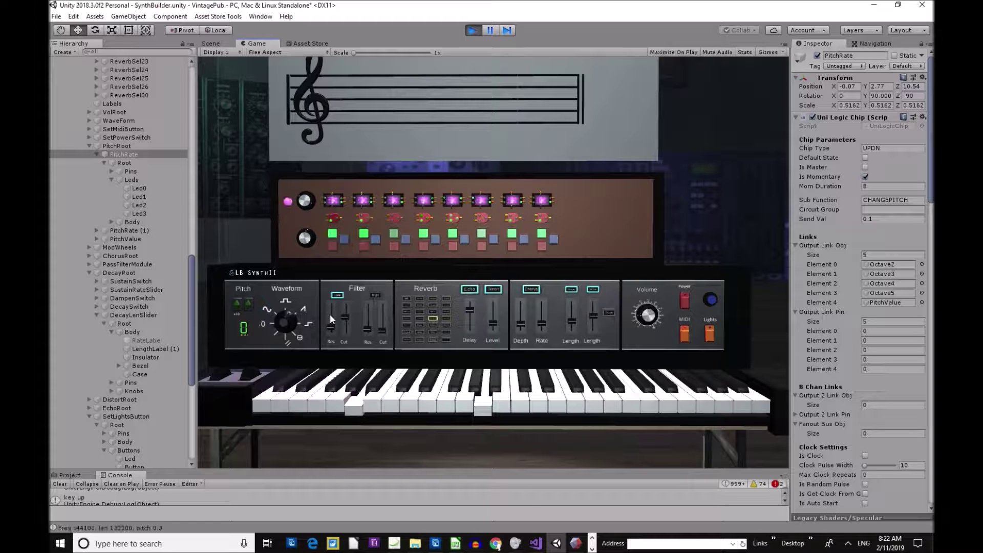
{"action": "left_click", "coordinate": [334, 318]}
{"action": "left_click", "coordinate": [331, 322]}
{"action": "left_click", "coordinate": [330, 319]}
{"action": "left_click_drag", "start_coordinate": [332, 322], "coordinate": [331, 316]}
{"action": "left_click", "coordinate": [331, 315]}
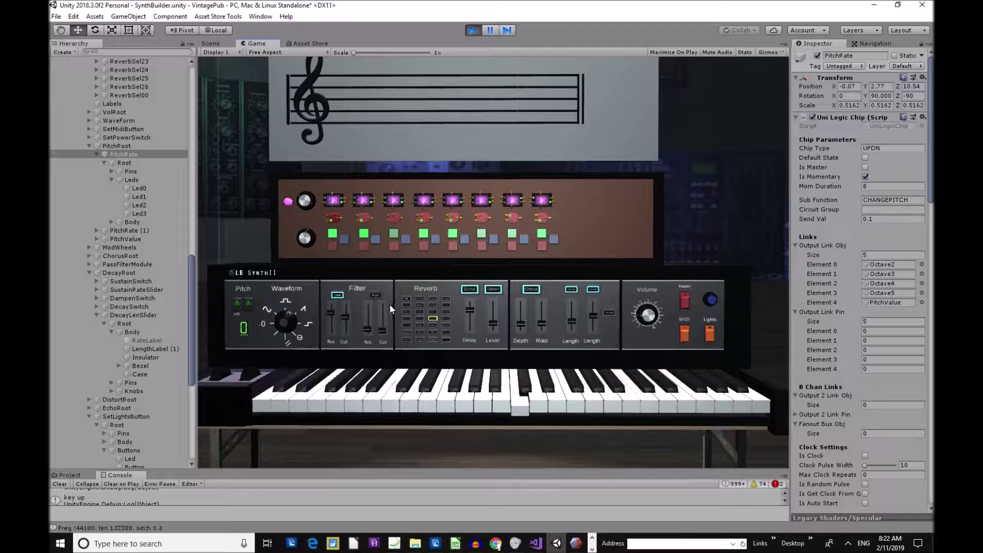
- Fine-tune Filter Res up and down slightly and nudge the Reverb Level up
{"action": "left_click_drag", "start_coordinate": [333, 316], "coordinate": [331, 324]}
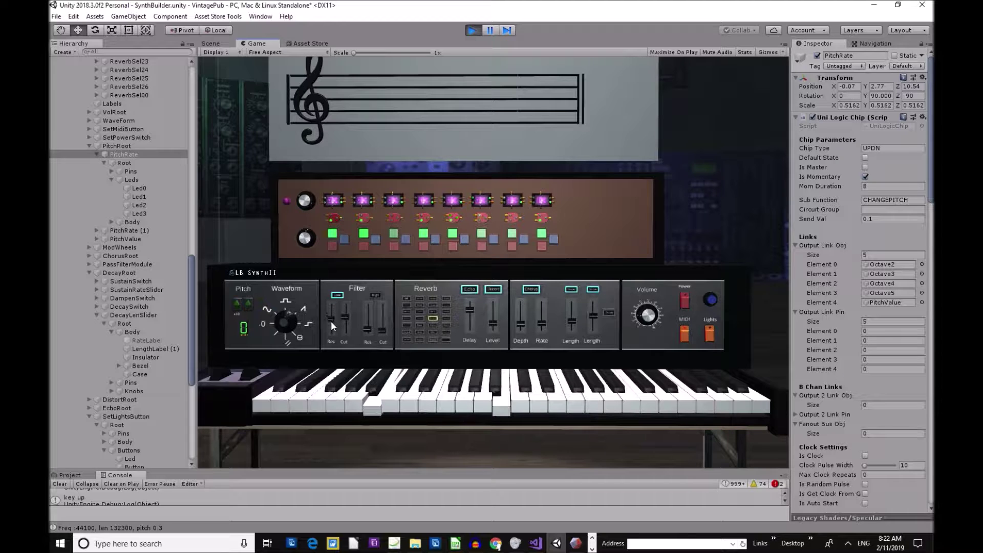
{"action": "left_click_drag", "start_coordinate": [328, 318], "coordinate": [329, 315]}
{"action": "left_click_drag", "start_coordinate": [329, 318], "coordinate": [332, 327]}
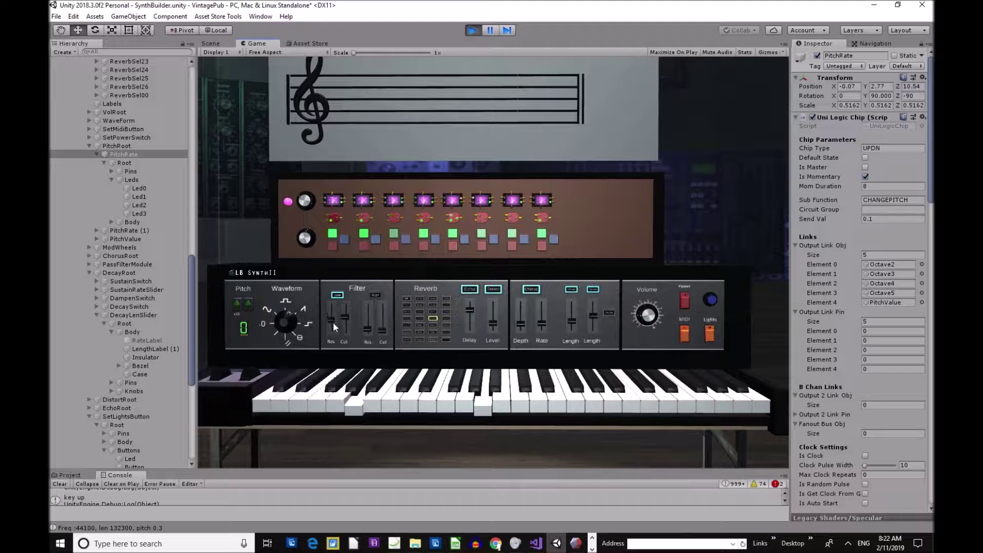
{"action": "left_click_drag", "start_coordinate": [330, 324], "coordinate": [328, 315]}
{"action": "left_click", "coordinate": [492, 318]}
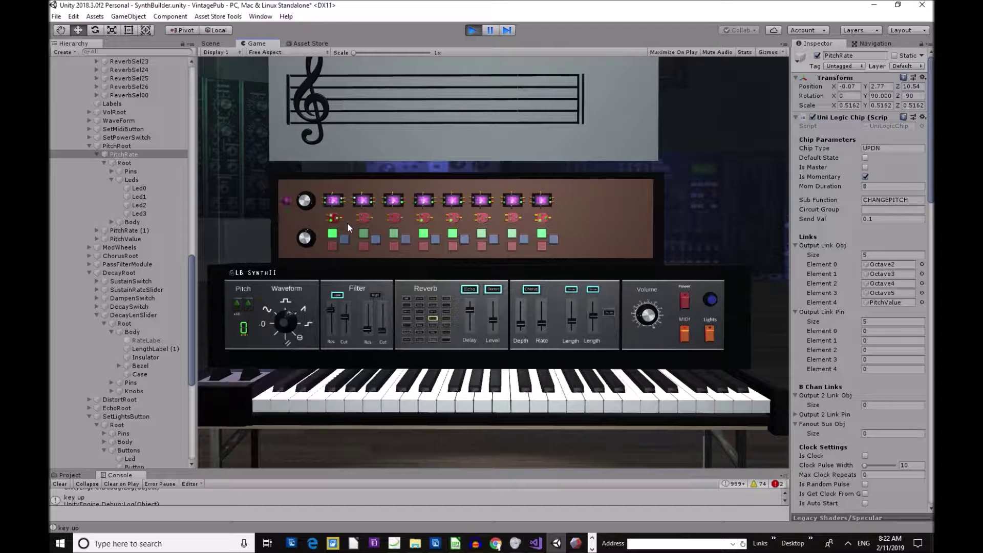
- Drop Filter Res low, bring it partway back, and select a different reverb preset
{"action": "left_click_drag", "start_coordinate": [331, 320], "coordinate": [331, 327]}
{"action": "left_click_drag", "start_coordinate": [330, 323], "coordinate": [330, 330]}
{"action": "left_click_drag", "start_coordinate": [332, 327], "coordinate": [331, 325]}
{"action": "left_click_drag", "start_coordinate": [327, 324], "coordinate": [334, 319]}
{"action": "left_click_drag", "start_coordinate": [324, 315], "coordinate": [331, 329]}
{"action": "left_click", "coordinate": [411, 330]}
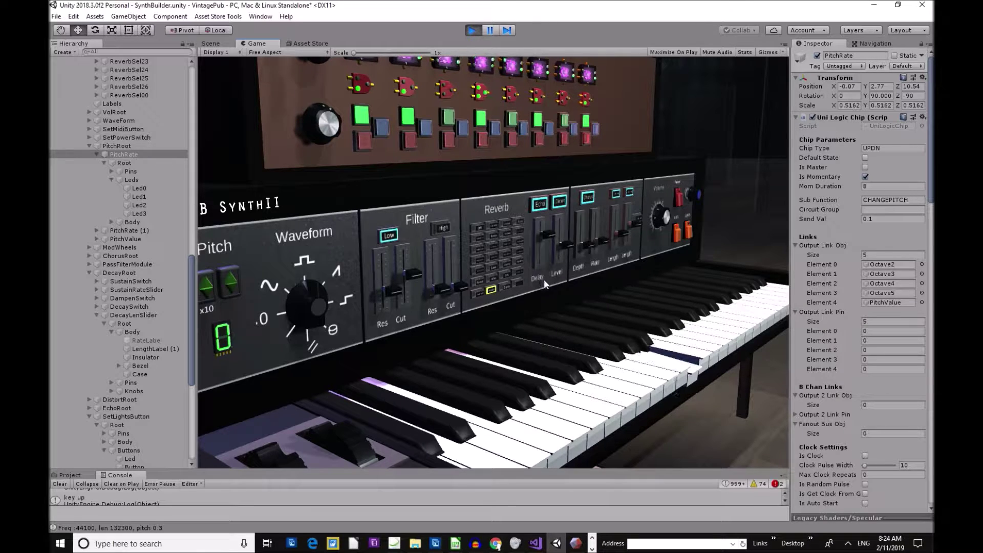
- Lower the Reverb Delay, switch the filter to High, raise its resonance, then go to the Scene view
{"action": "left_click_drag", "start_coordinate": [543, 244], "coordinate": [540, 250]}
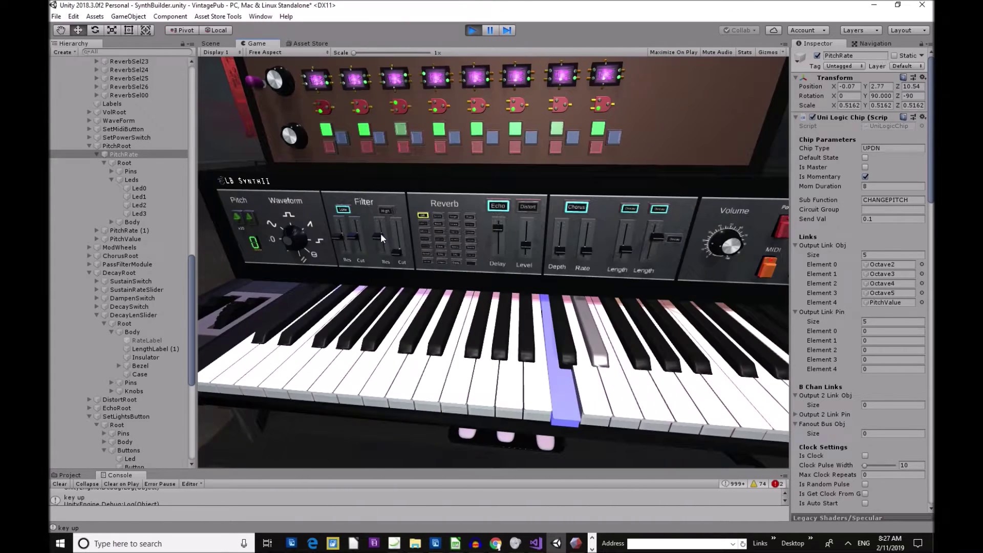
{"action": "left_click", "coordinate": [386, 211]}
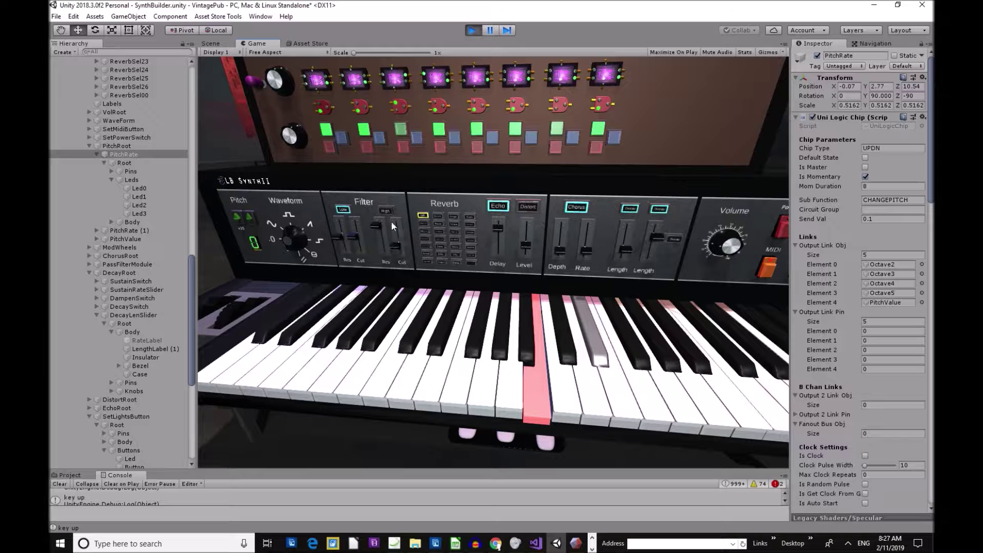
{"action": "left_click", "coordinate": [342, 245]}
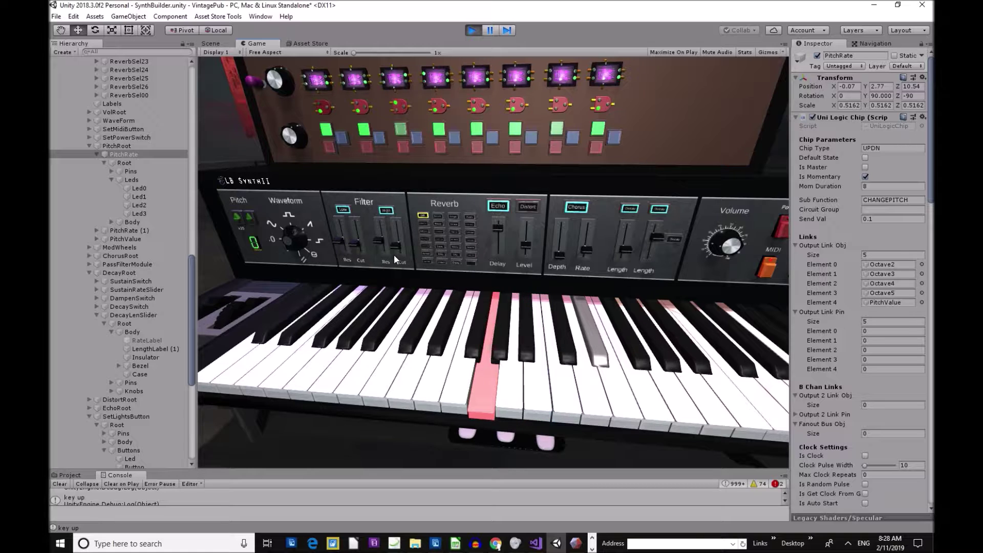
{"action": "left_click", "coordinate": [395, 254]}
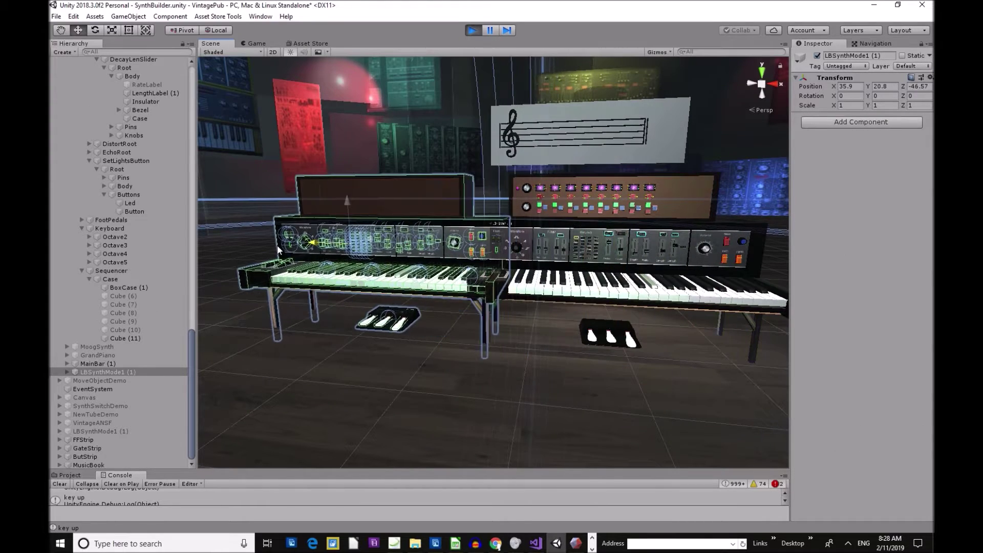
- Slide LBSynthModel (1) beside the first synth, move the camera closer, and return to the Game view
{"action": "left_click_drag", "start_coordinate": [277, 244], "coordinate": [233, 244]}
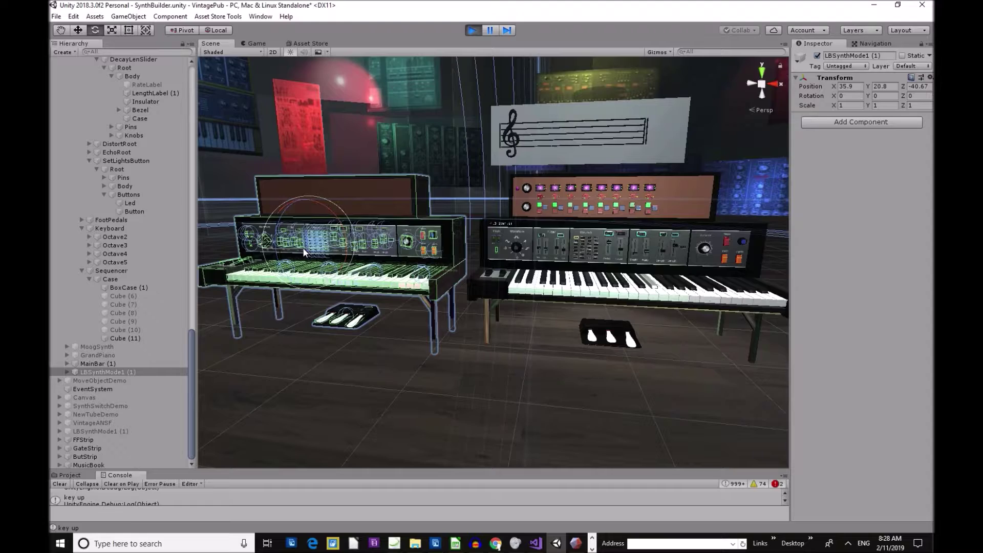
{"action": "right_click_drag", "start_coordinate": [303, 248], "coordinate": [266, 235]}
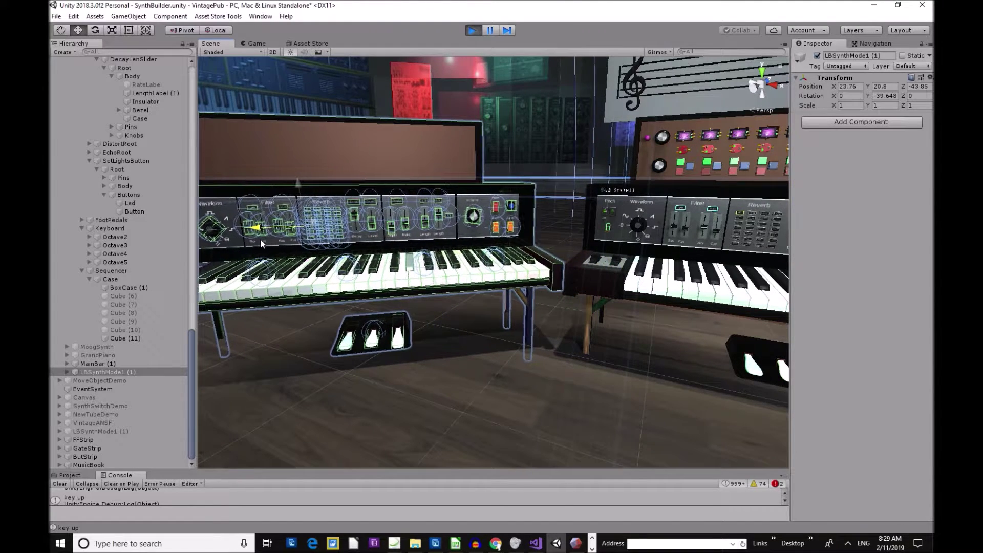
{"action": "key", "text": "ctrl+2"}
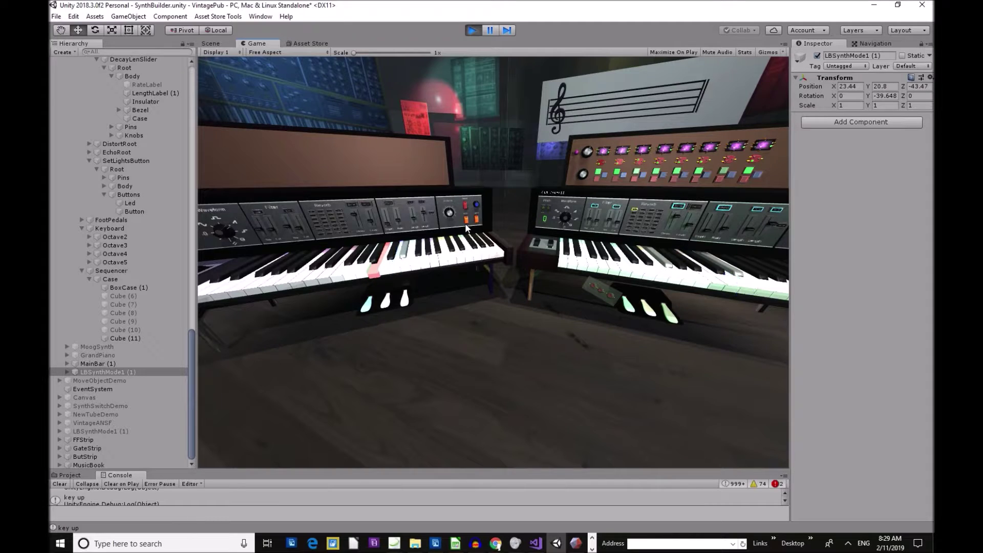
- Focus the camera on the new synth and lower its right Length slider
{"action": "left_click", "coordinate": [465, 228]}
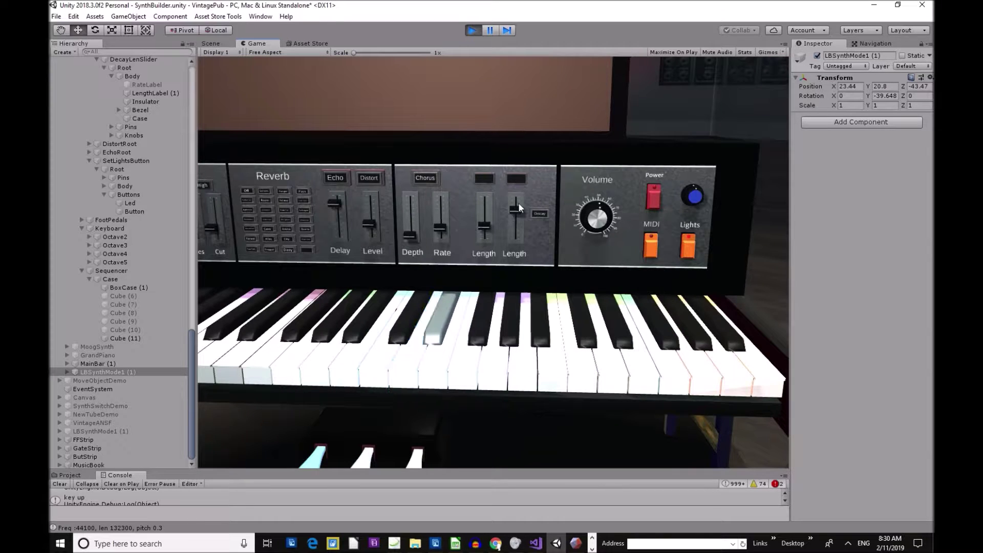
{"action": "left_click", "coordinate": [510, 217]}
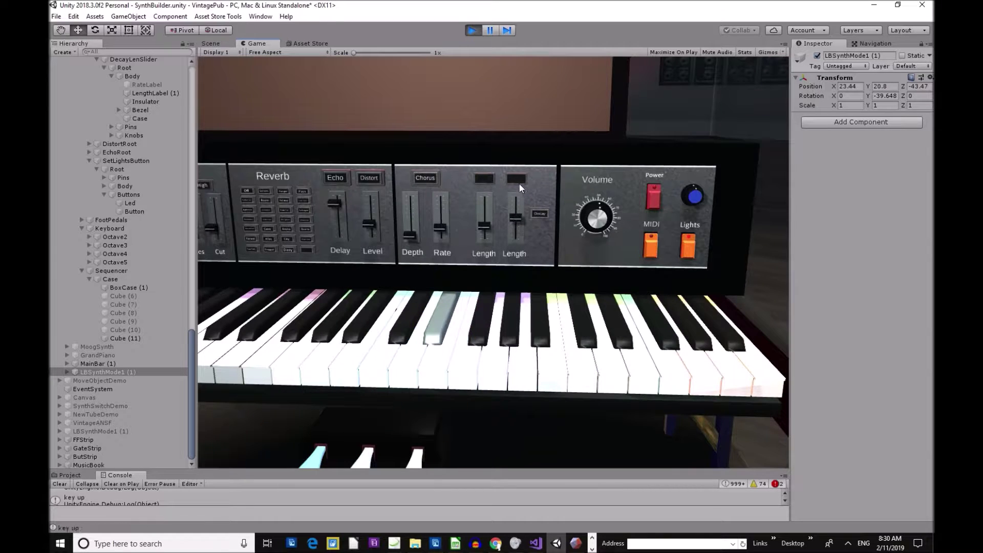